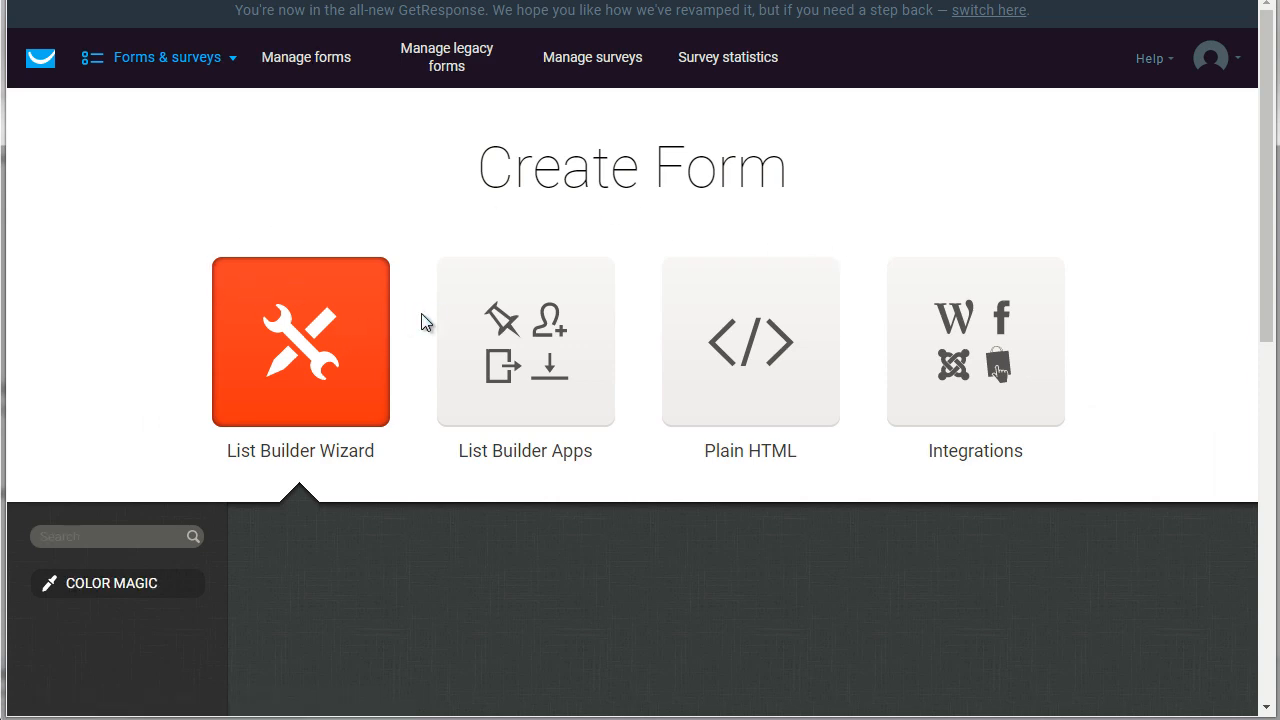
Step: Filter the List Builder Wizard form templates to the Newsletter sign-up type
scroll(422, 322, "down", 5)
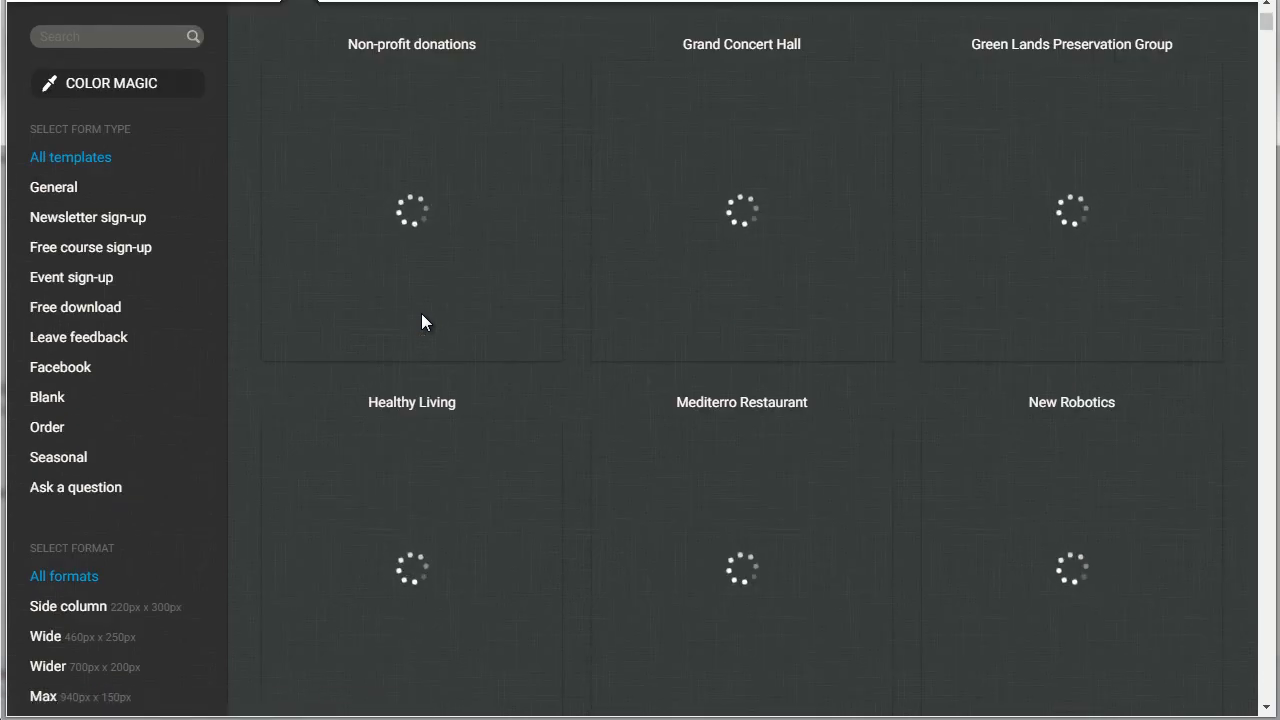
scroll(418, 316, "up", 1)
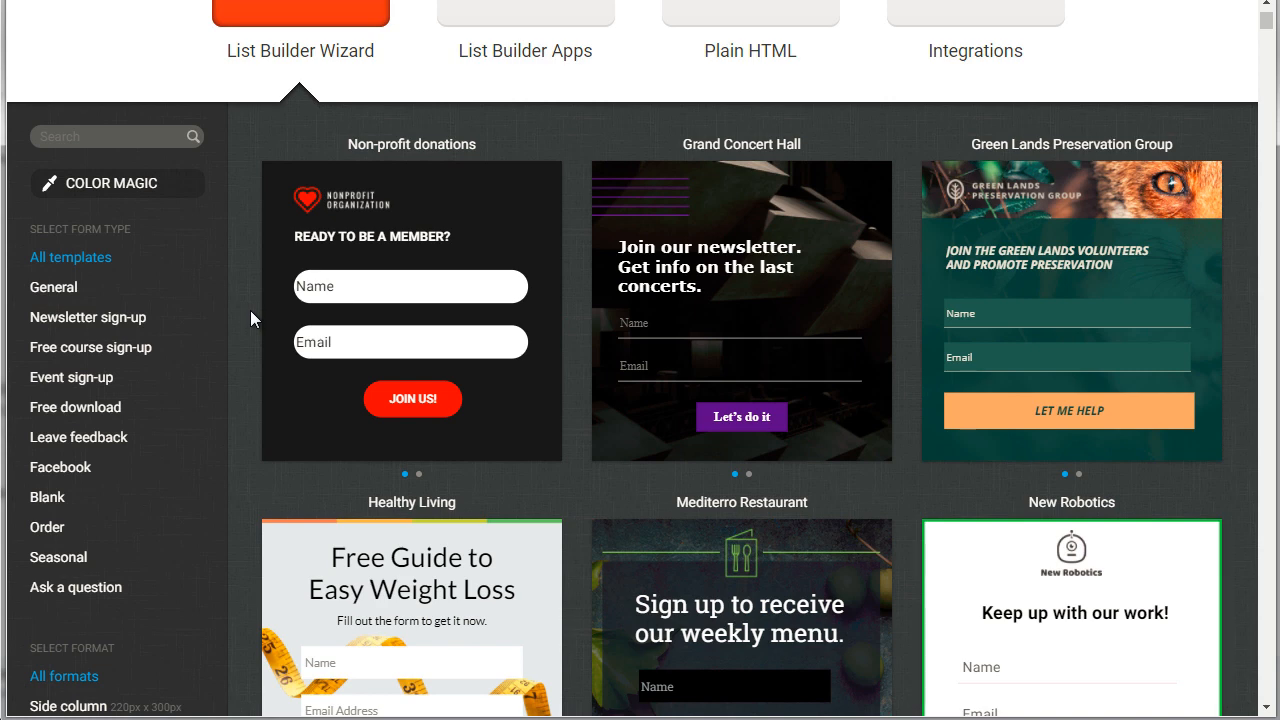
left_click(79, 325)
mouse_move(270, 331)
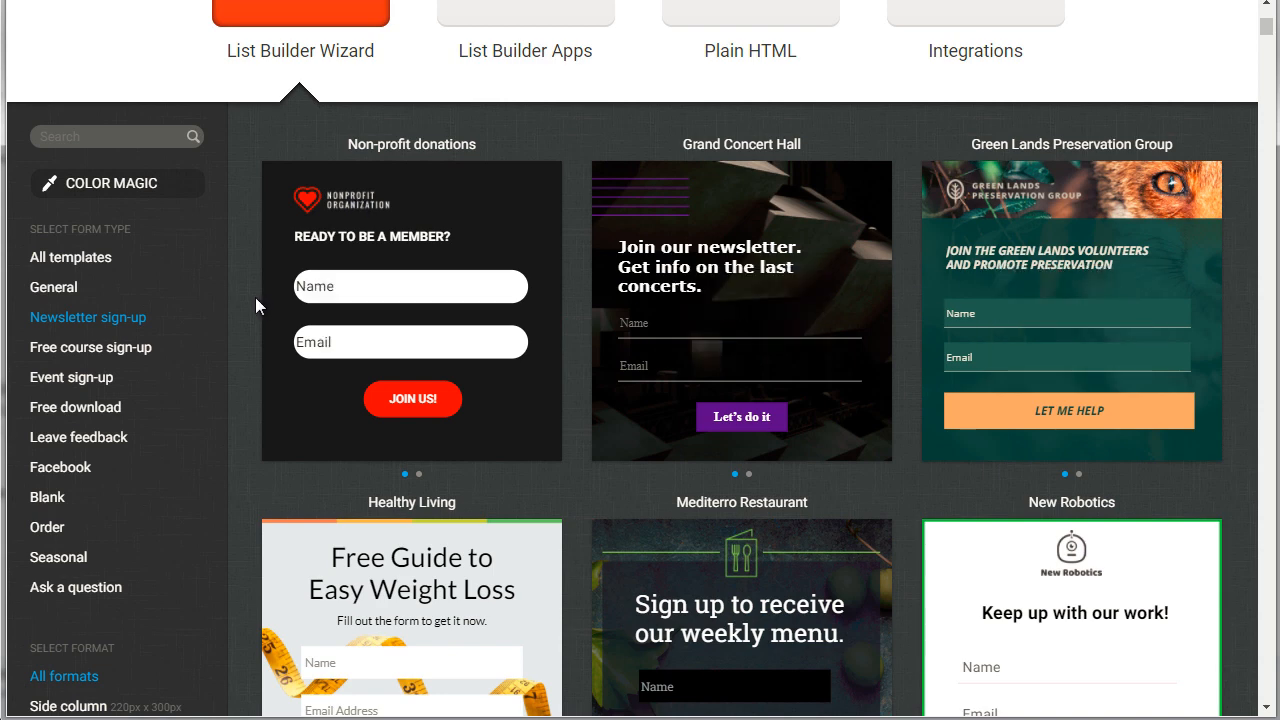
Step: Look through the newsletter sign-up templates and start a form from the New Robotics template
scroll(255, 297, "down", 3)
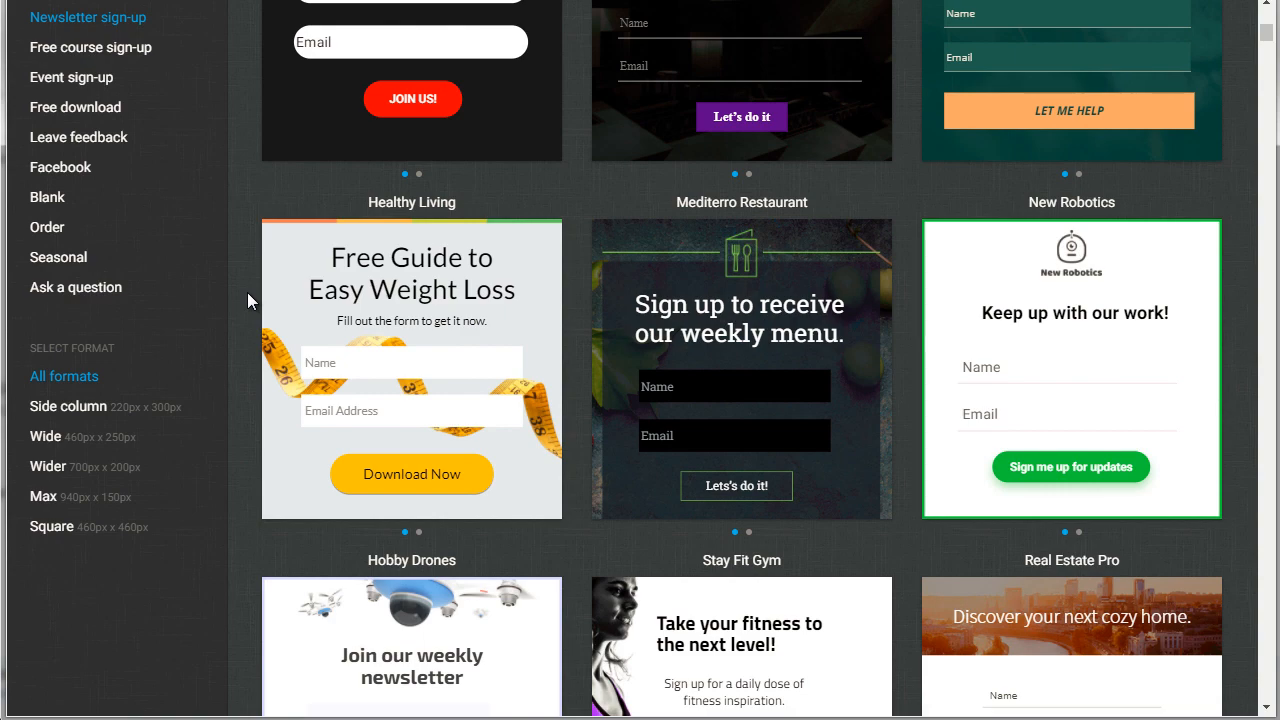
scroll(247, 292, "up", 1)
scroll(247, 293, "down", 4)
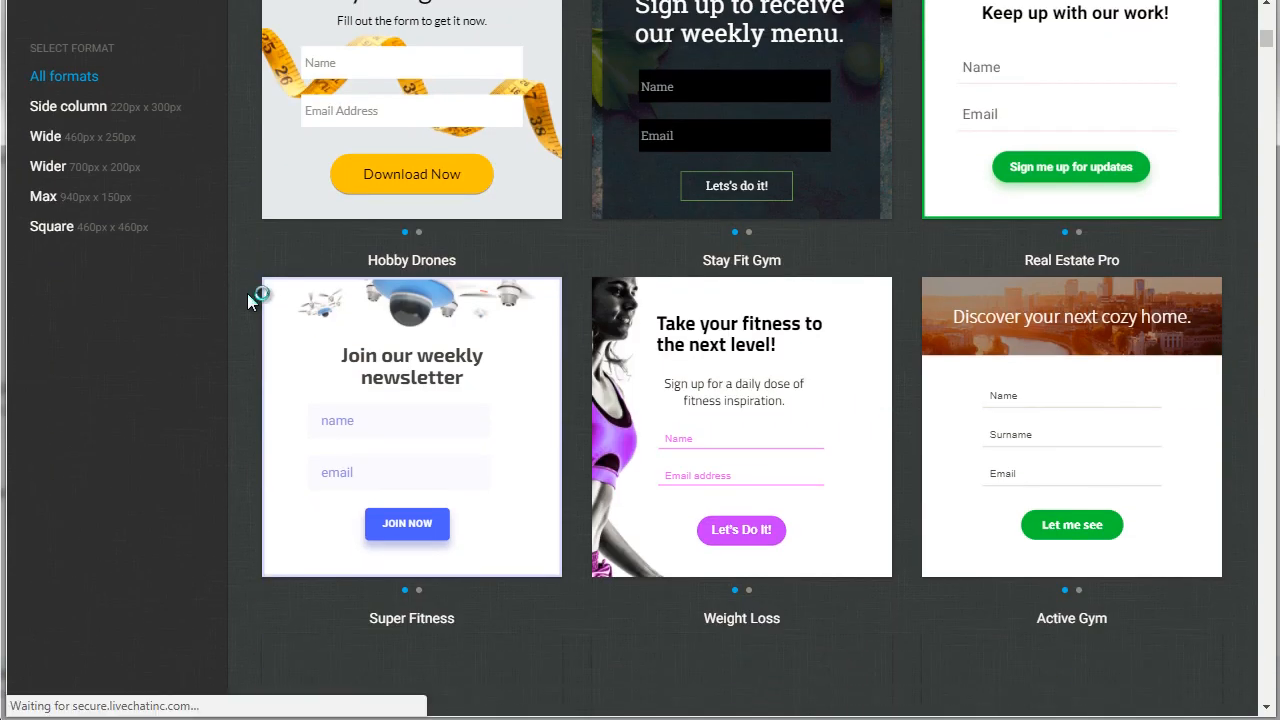
scroll(247, 293, "down", 3)
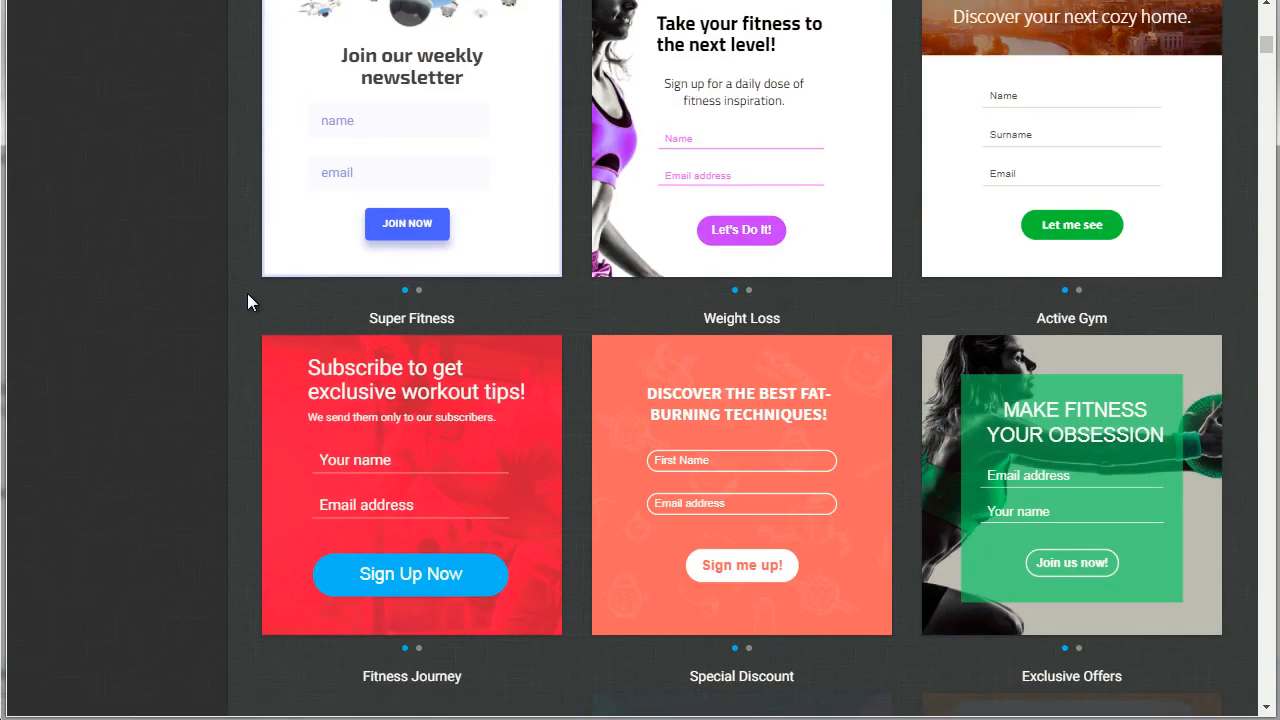
scroll(247, 293, "down", 3)
scroll(247, 293, "up", 4)
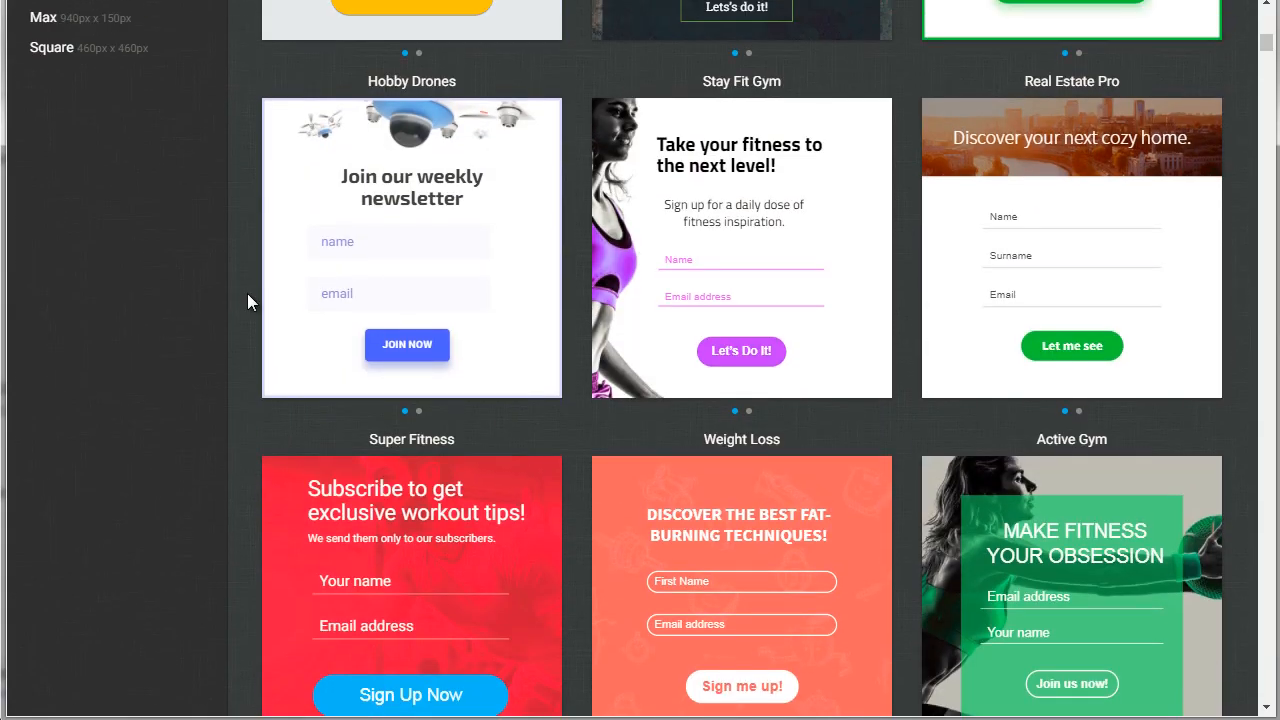
scroll(247, 293, "up", 2)
scroll(247, 293, "up", 1)
mouse_move(436, 475)
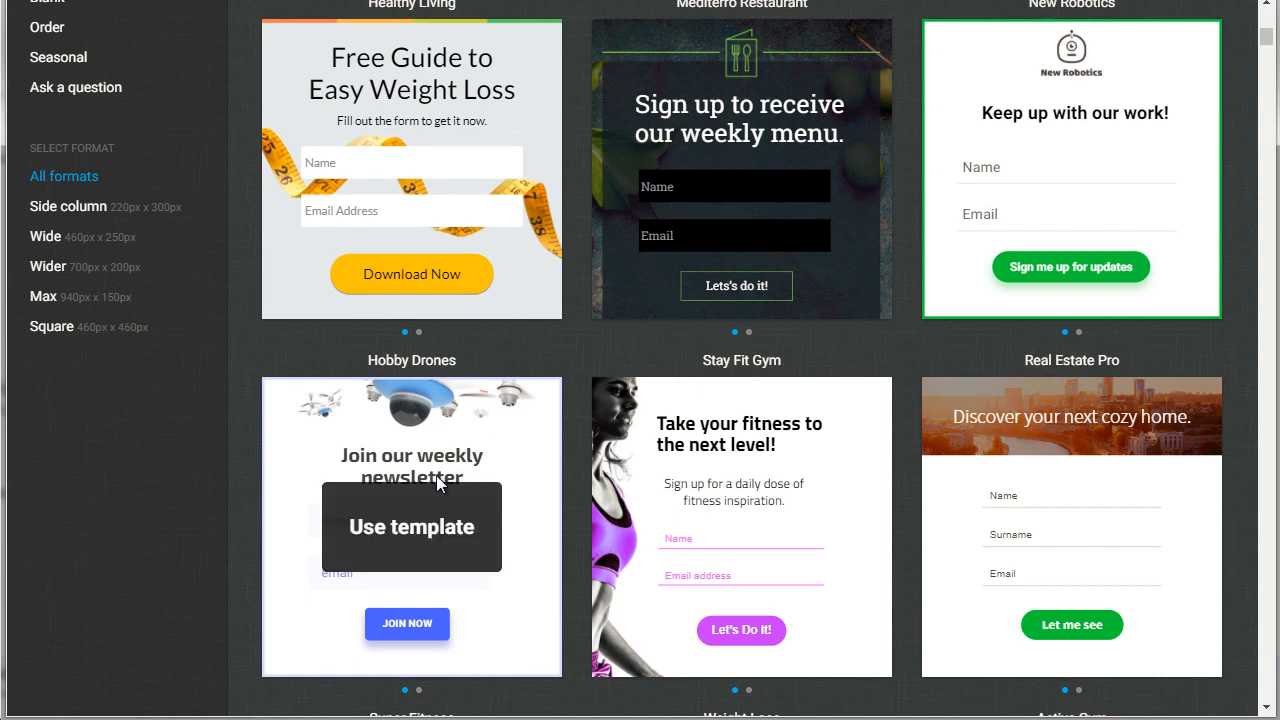
scroll(247, 373, "up", 3)
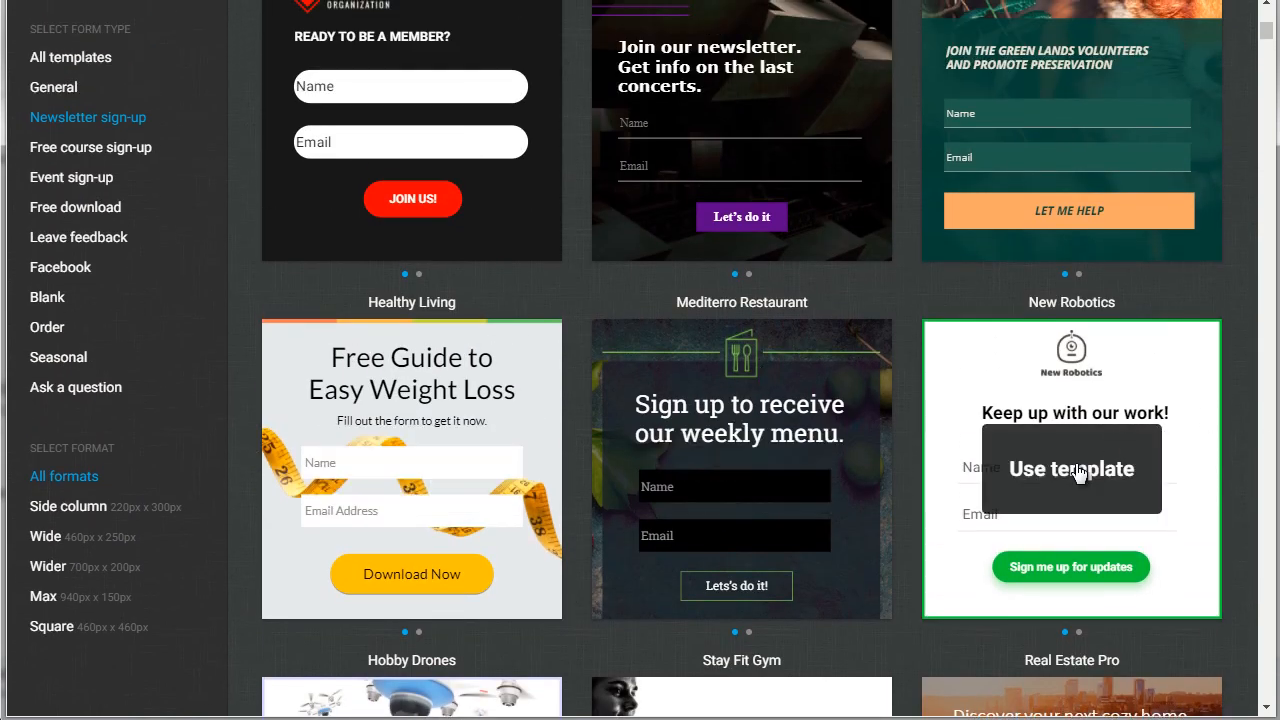
left_click(1051, 451)
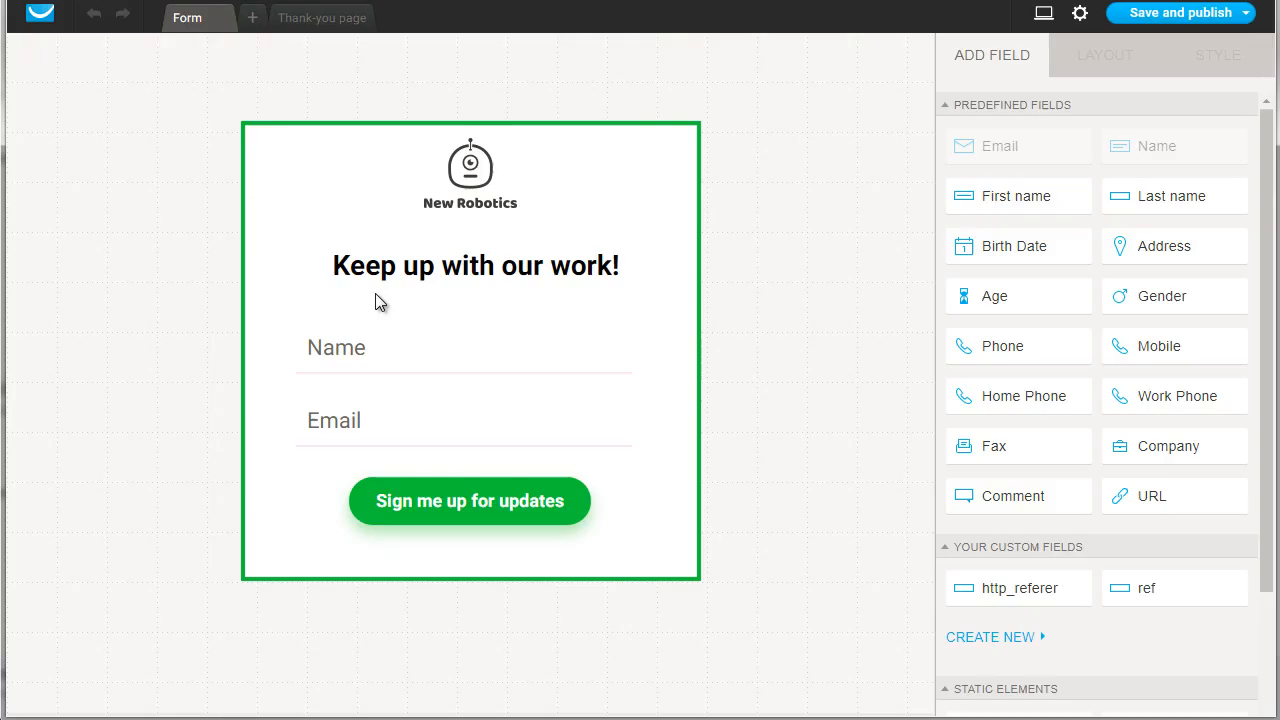
Step: Check the replacement images available for the New Robotics logo, then delete the logo from the form
left_click(463, 180)
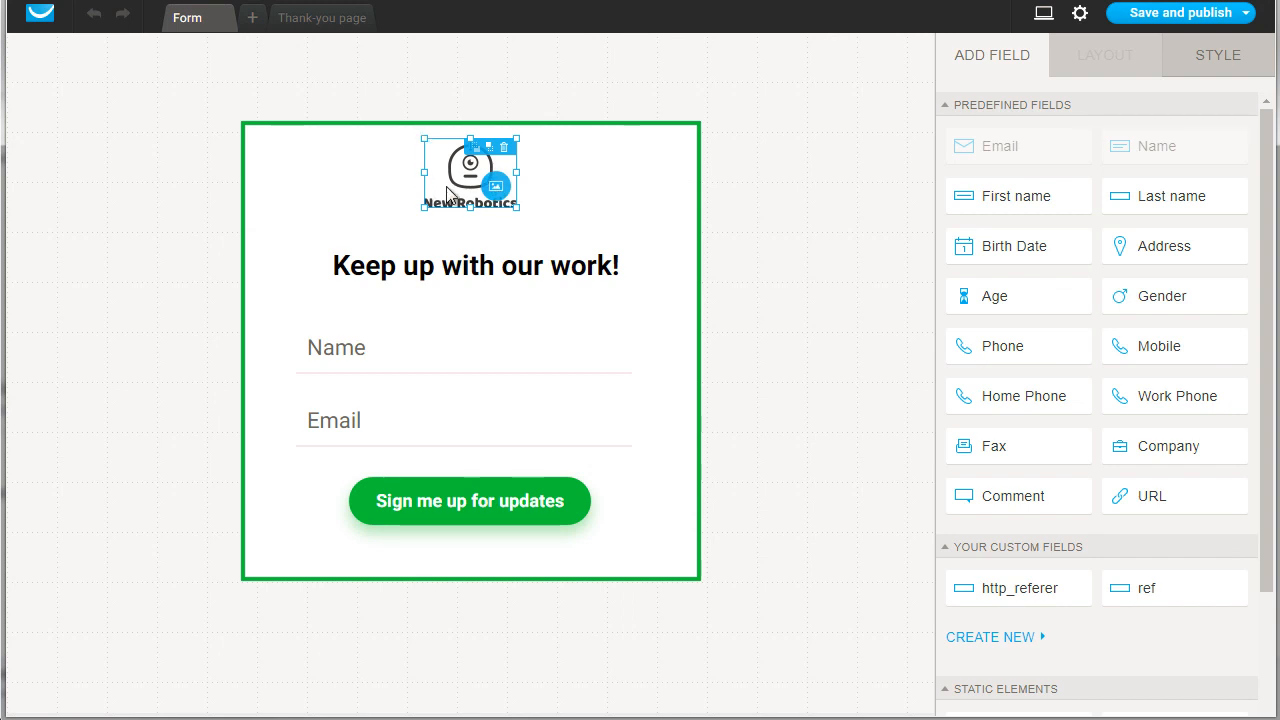
left_click(497, 187)
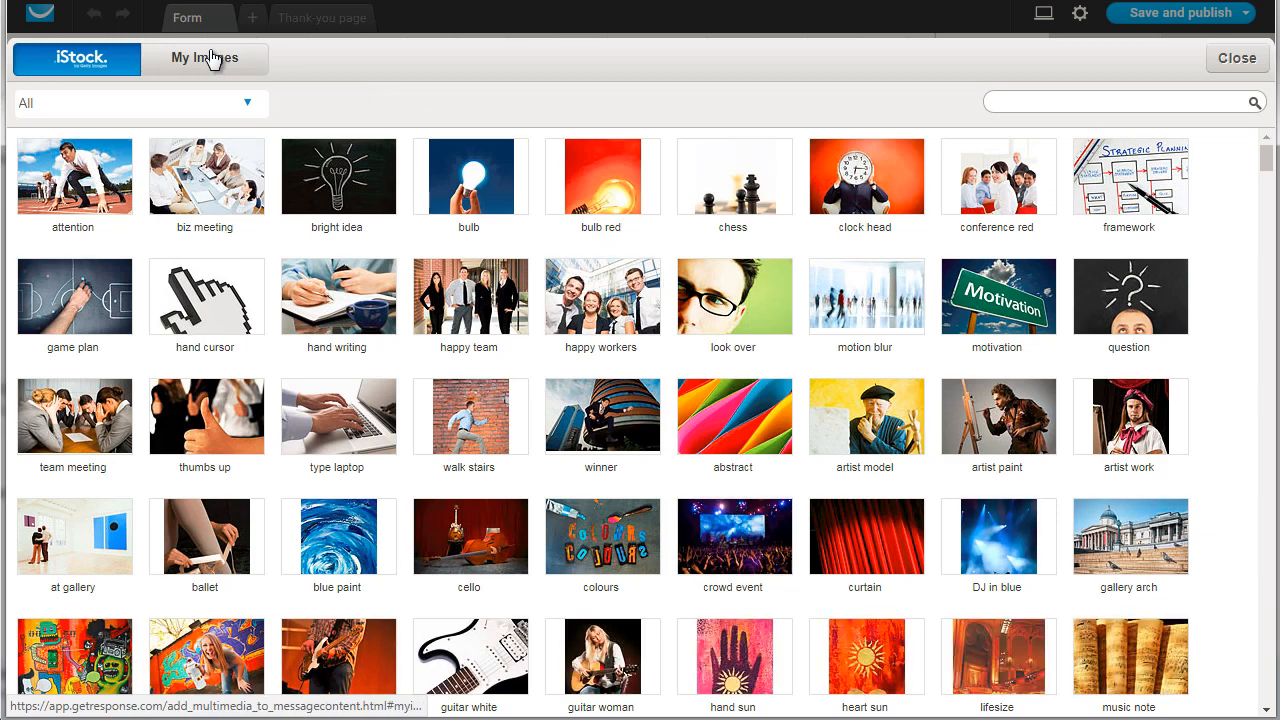
left_click(1244, 58)
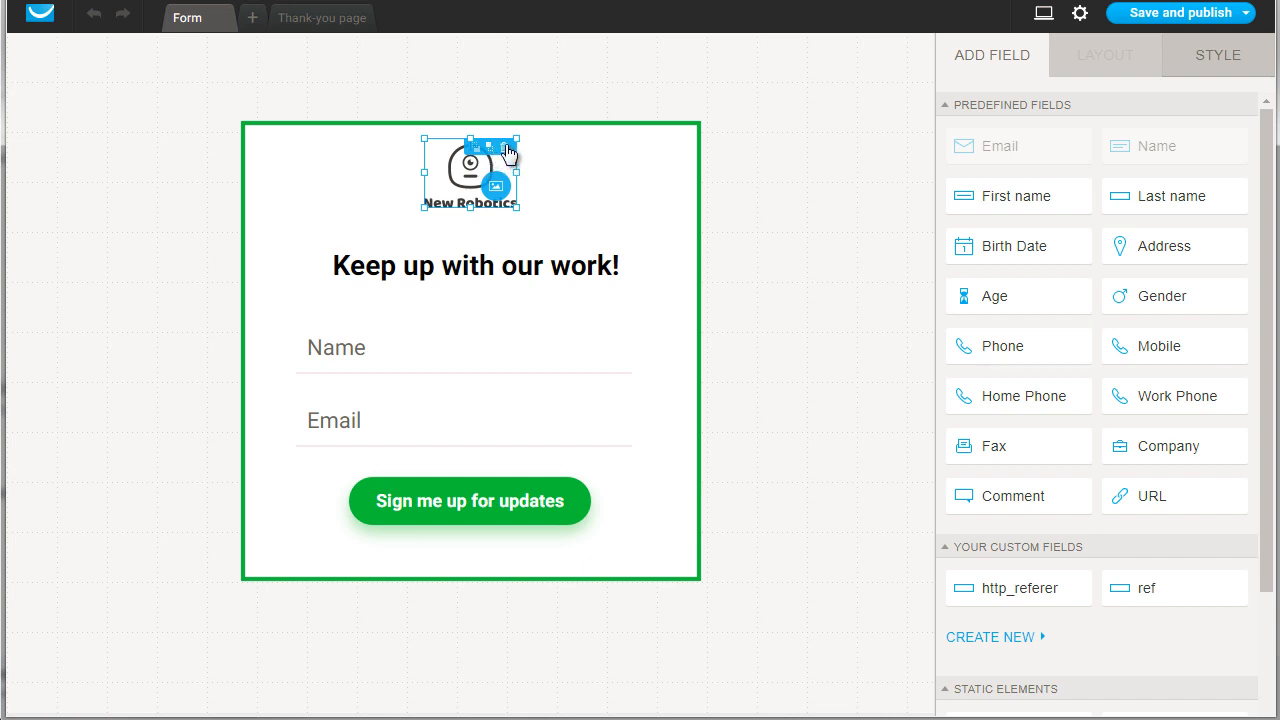
left_click(504, 147)
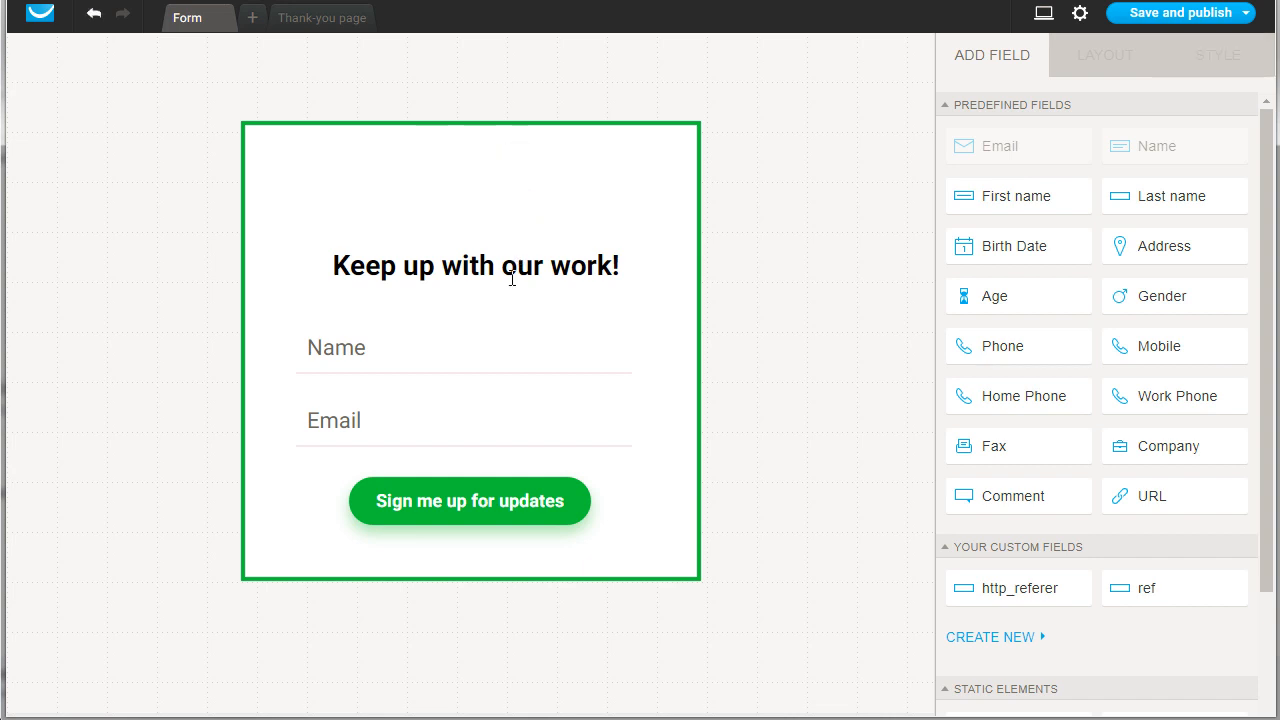
left_click(351, 262)
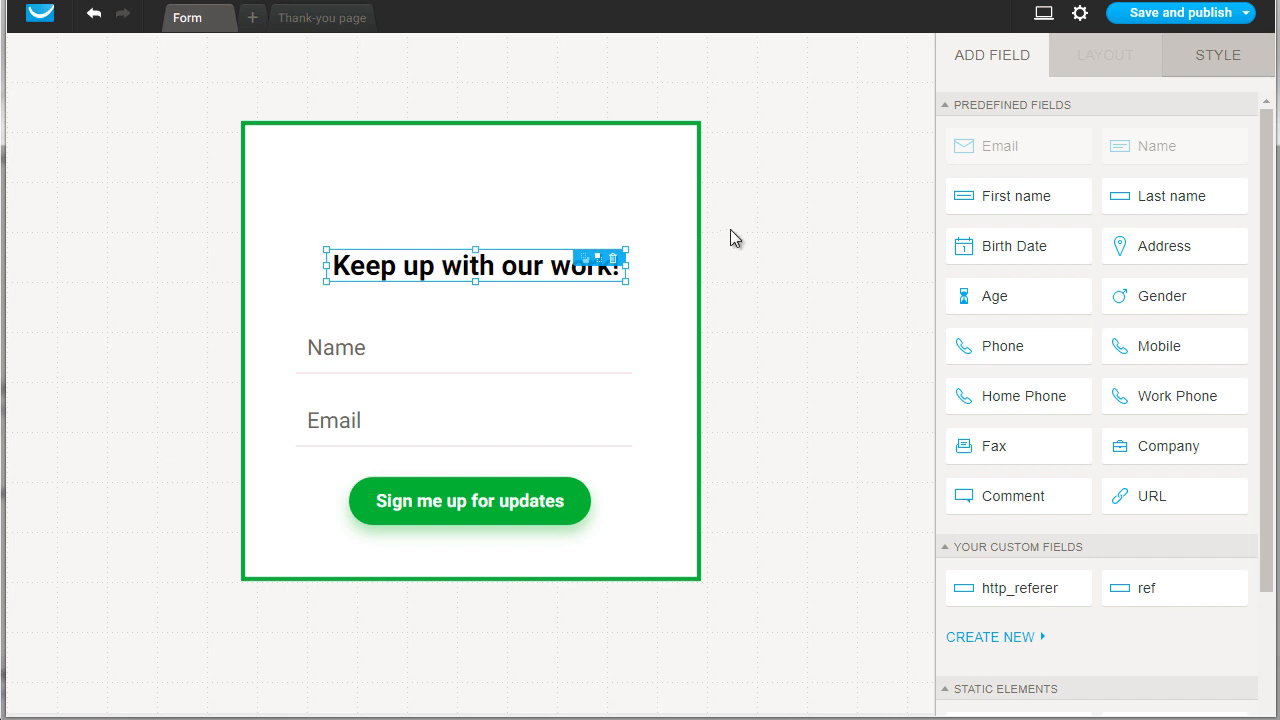
left_click(361, 360)
left_click(349, 410)
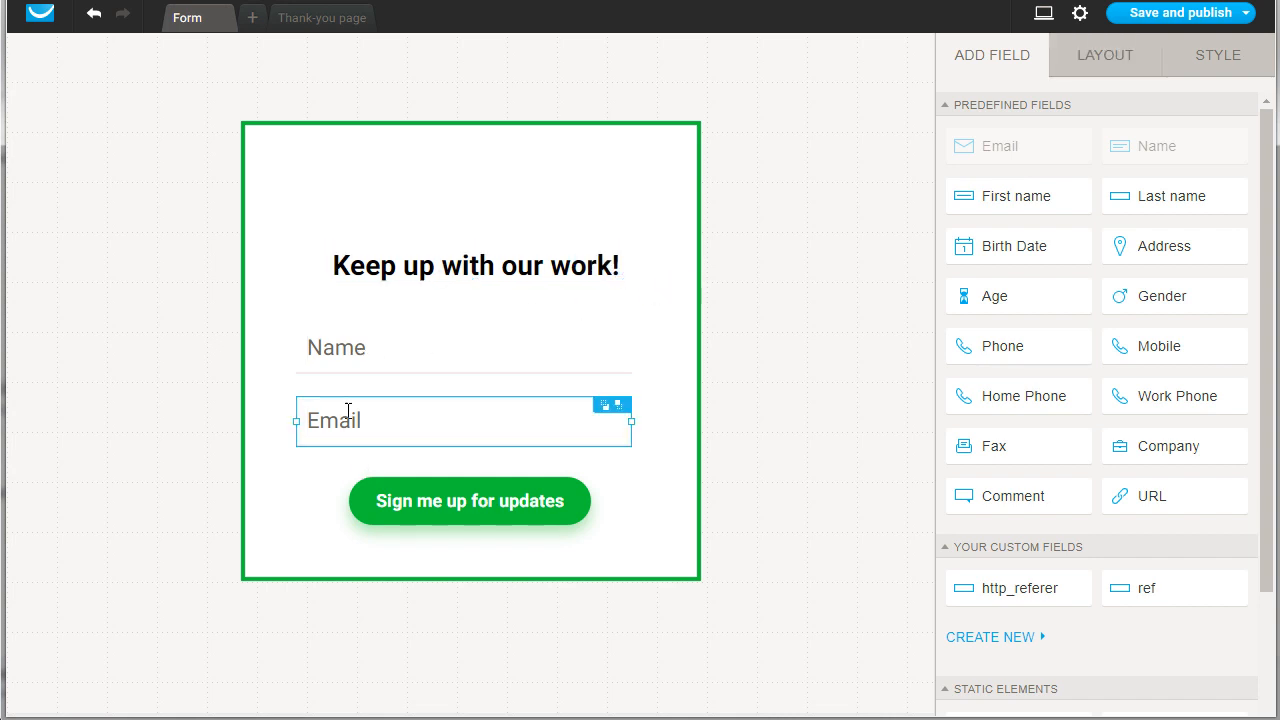
Step: Replace the label of the form's green sign-up button with "Send Me The Report"
left_click(426, 520)
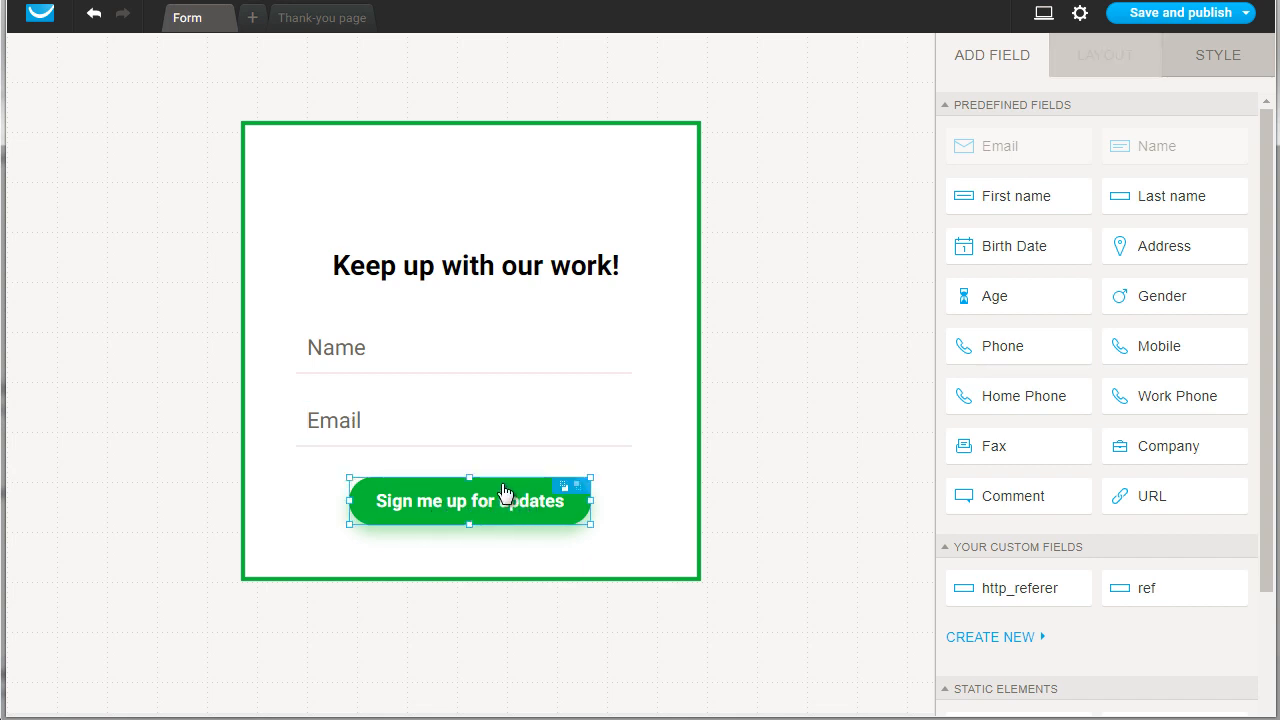
left_click(466, 503)
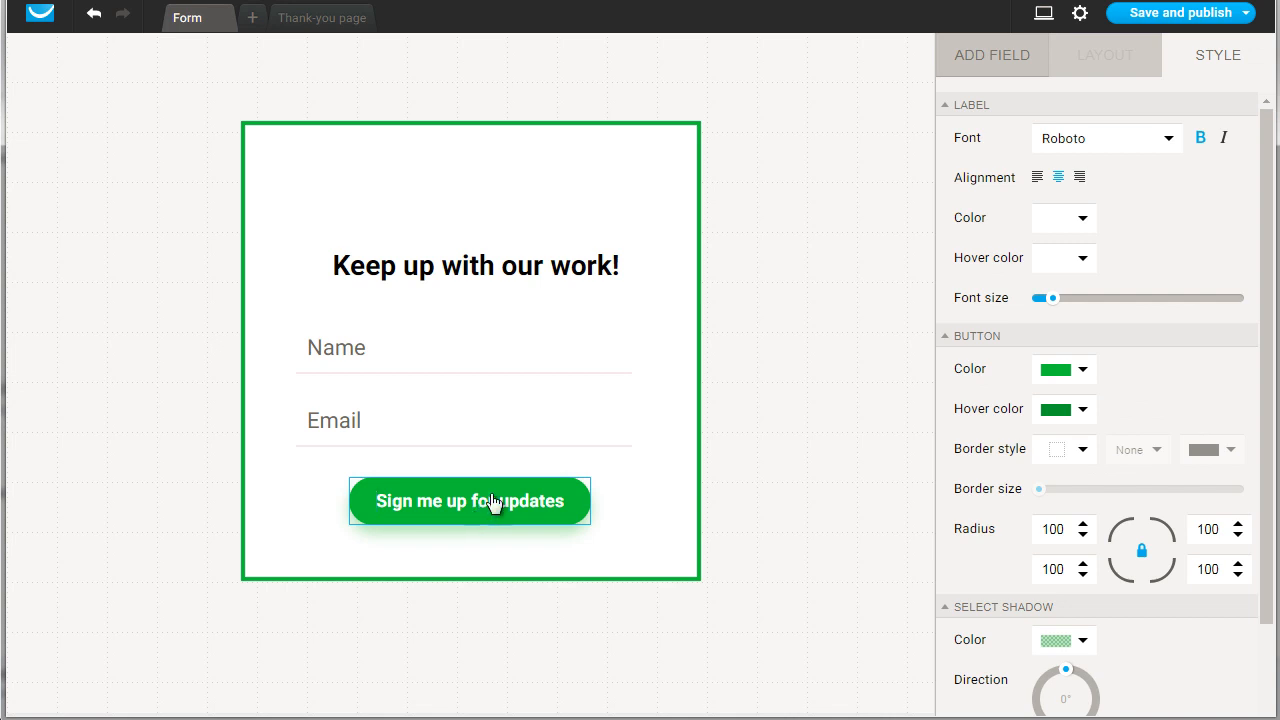
left_click(488, 504)
type("S")
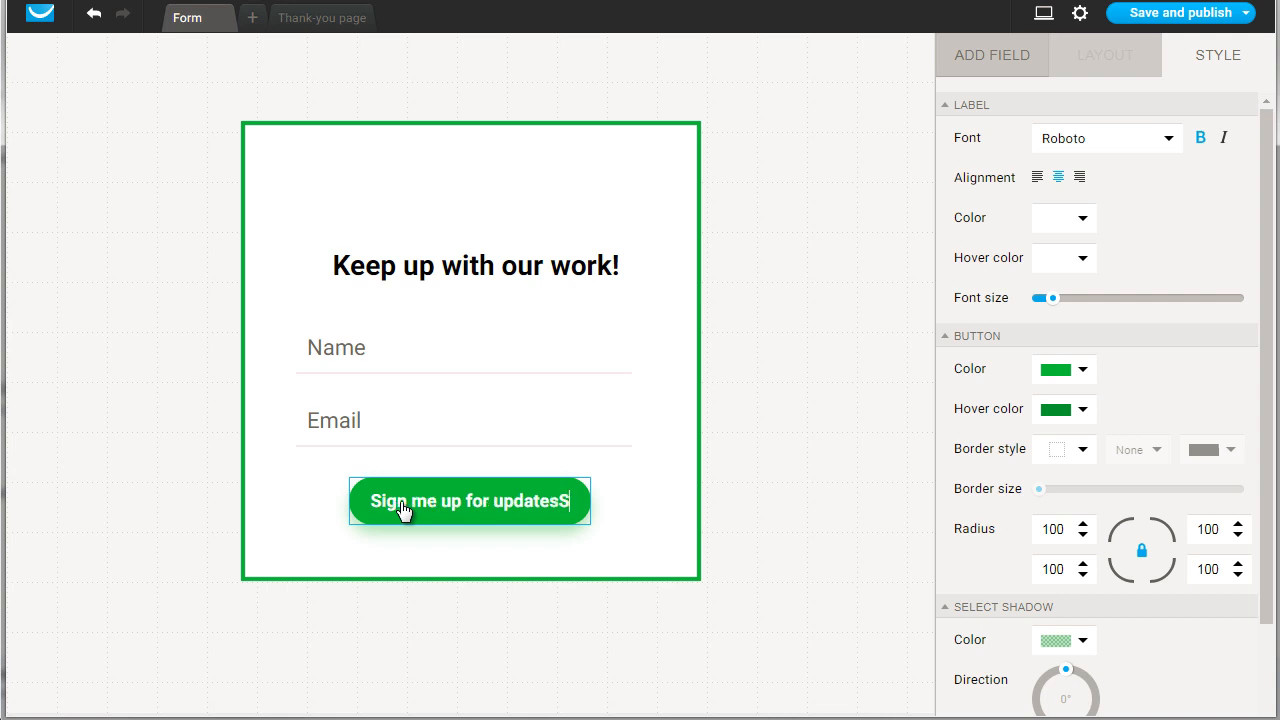
key("ctrl+a")
type("Send M")
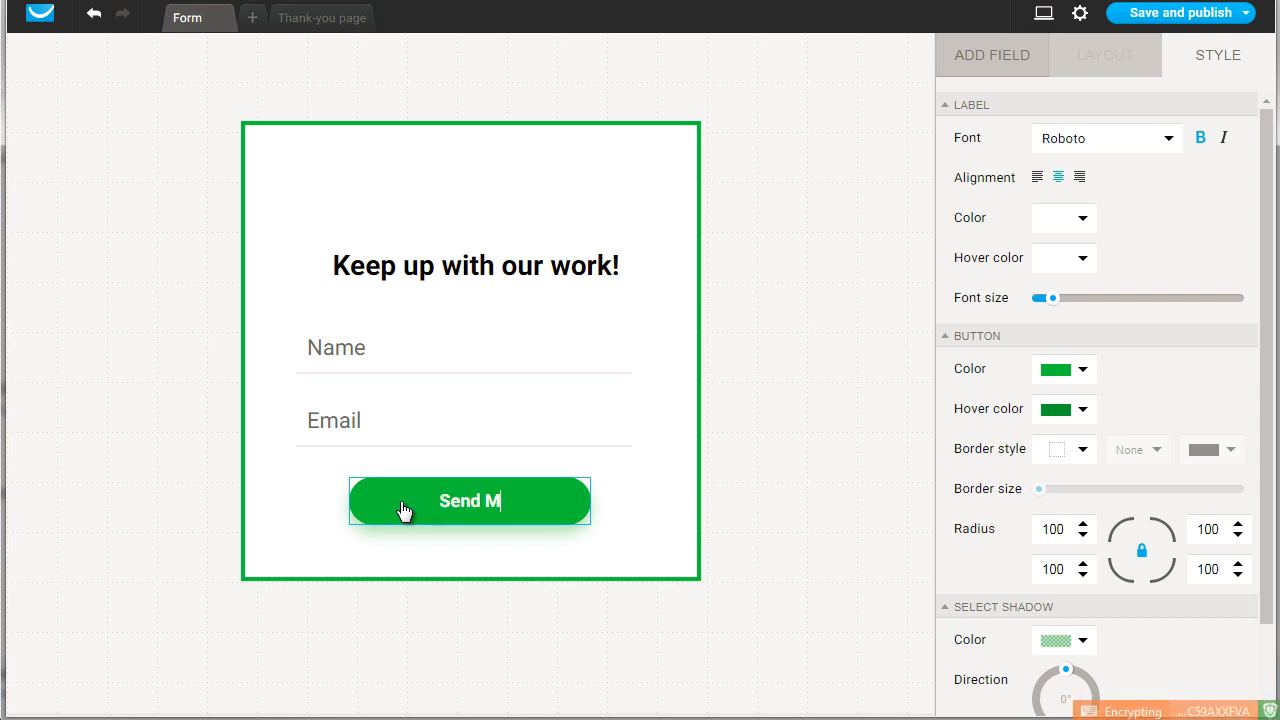
type("e The Report")
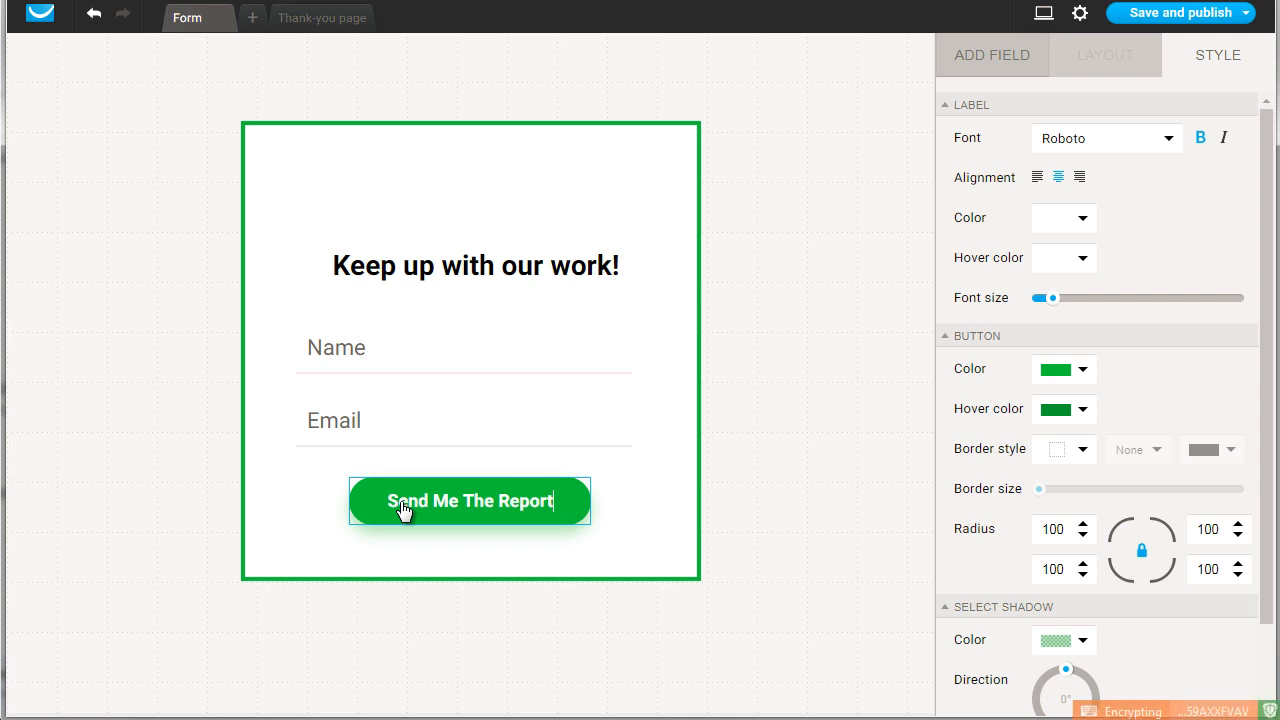
left_click(773, 370)
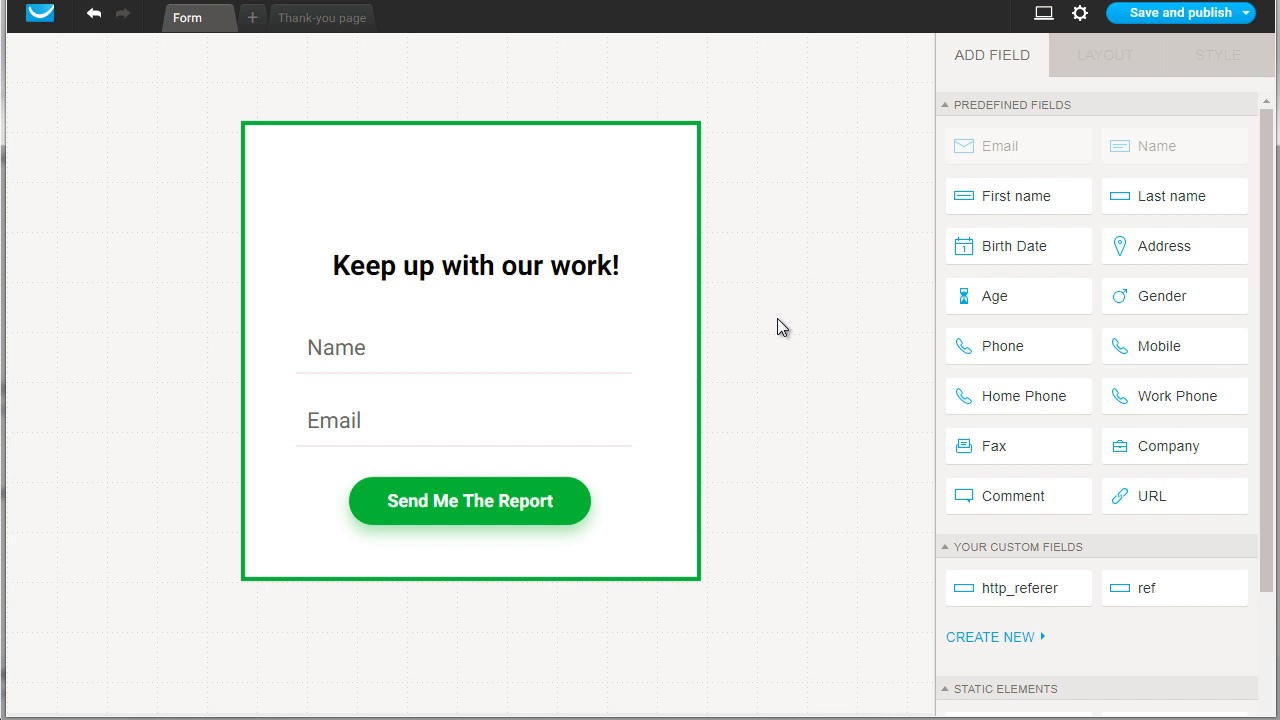
Step: Select the form's Name field, look over the available fields and open the field's layout settings
left_click(450, 357)
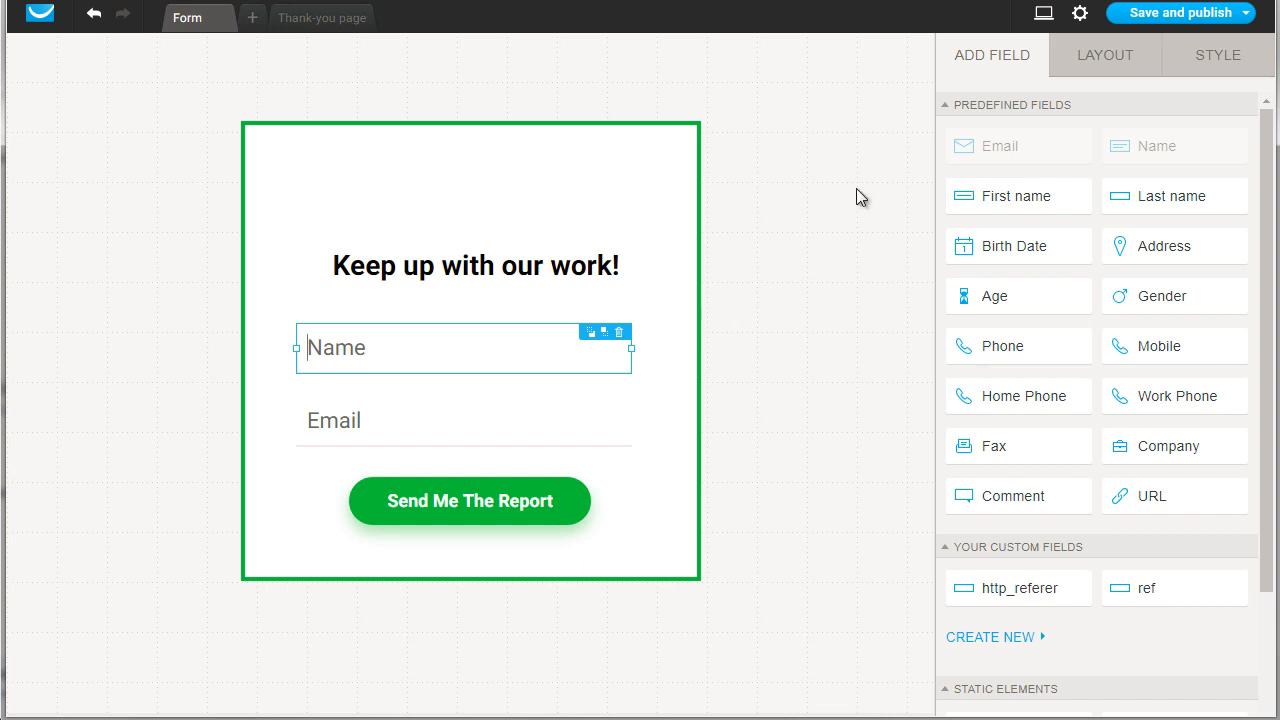
scroll(1080, 594, "down", 3)
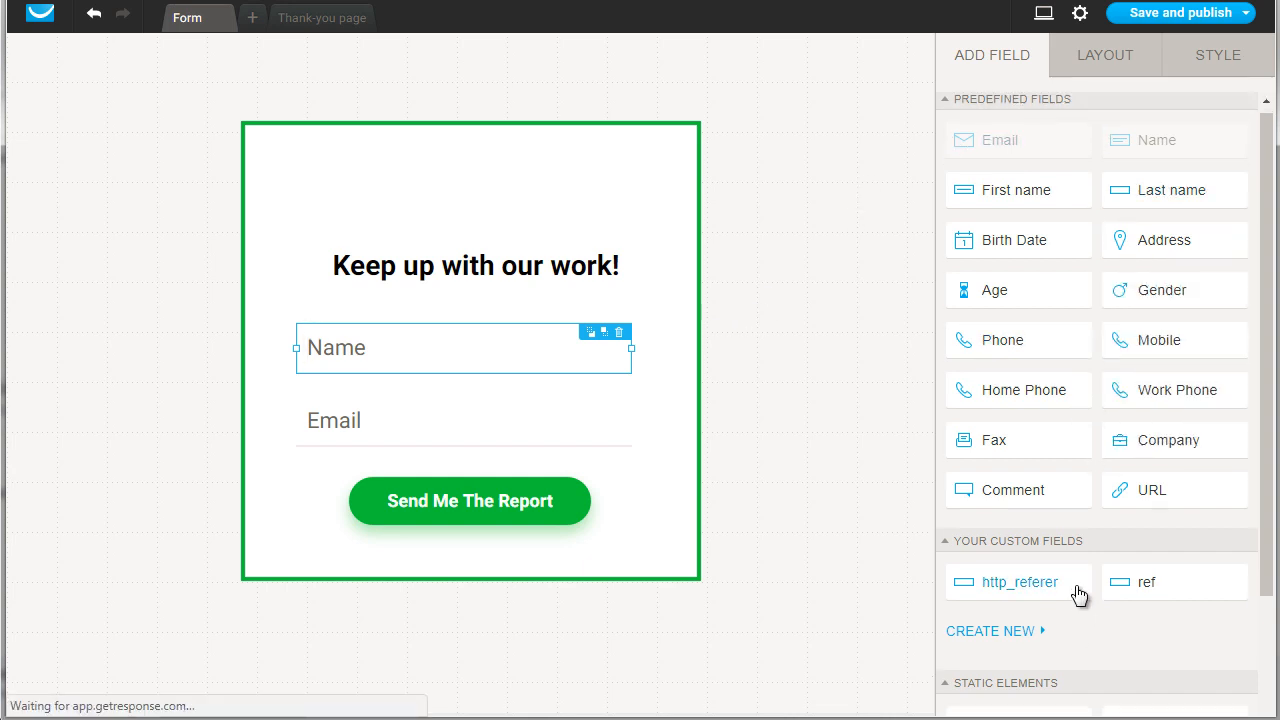
scroll(1071, 458, "up", 3)
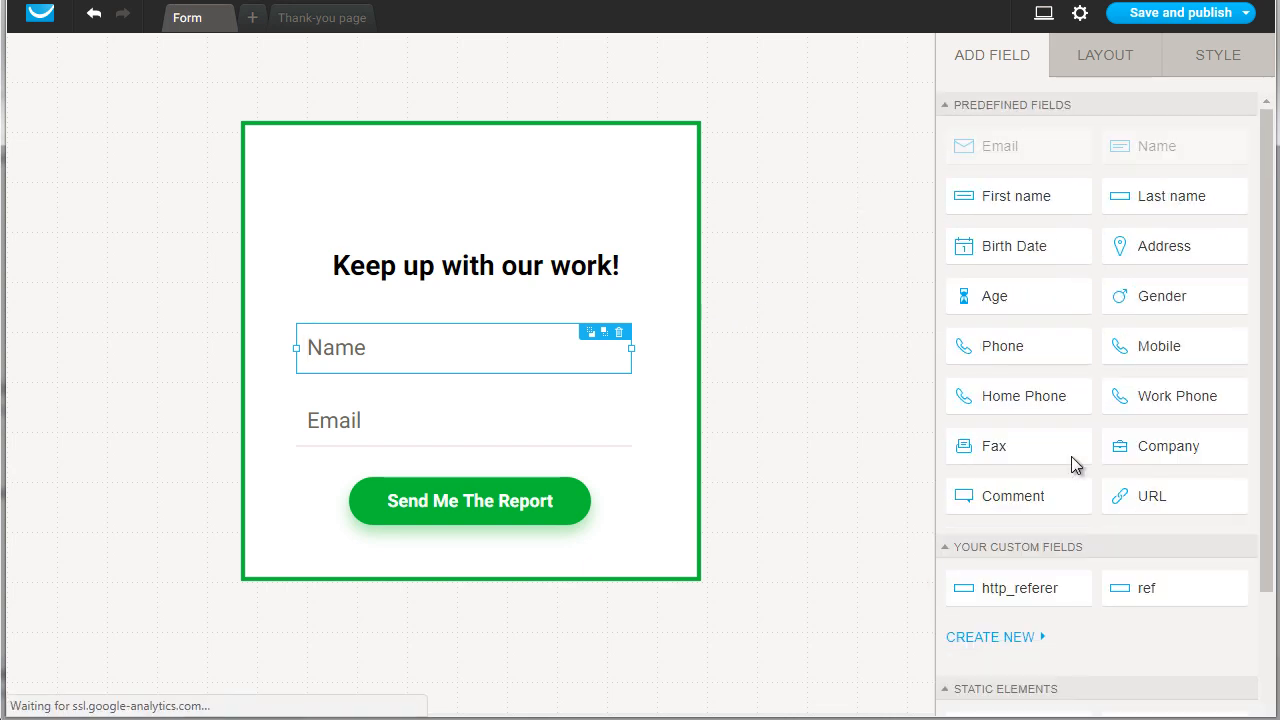
left_click(1131, 61)
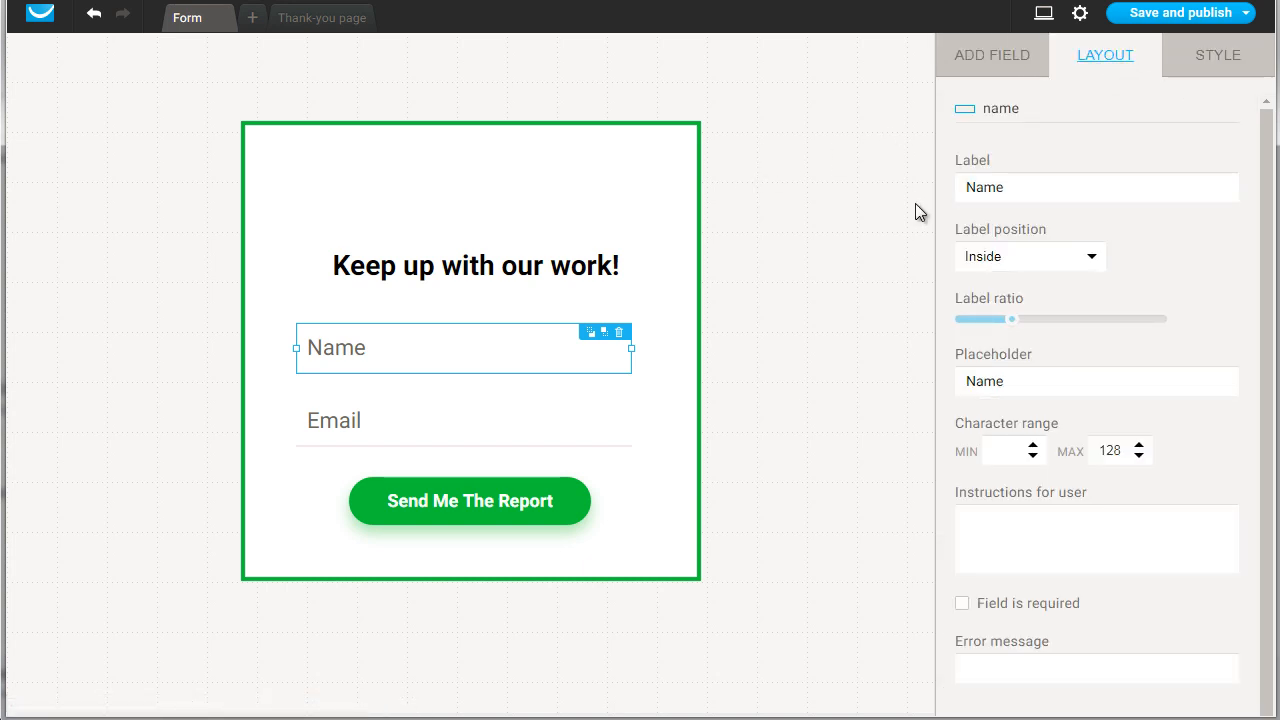
Step: Save and publish the form, and copy the JavaScript code for installing it yourself
mouse_move(1180, 18)
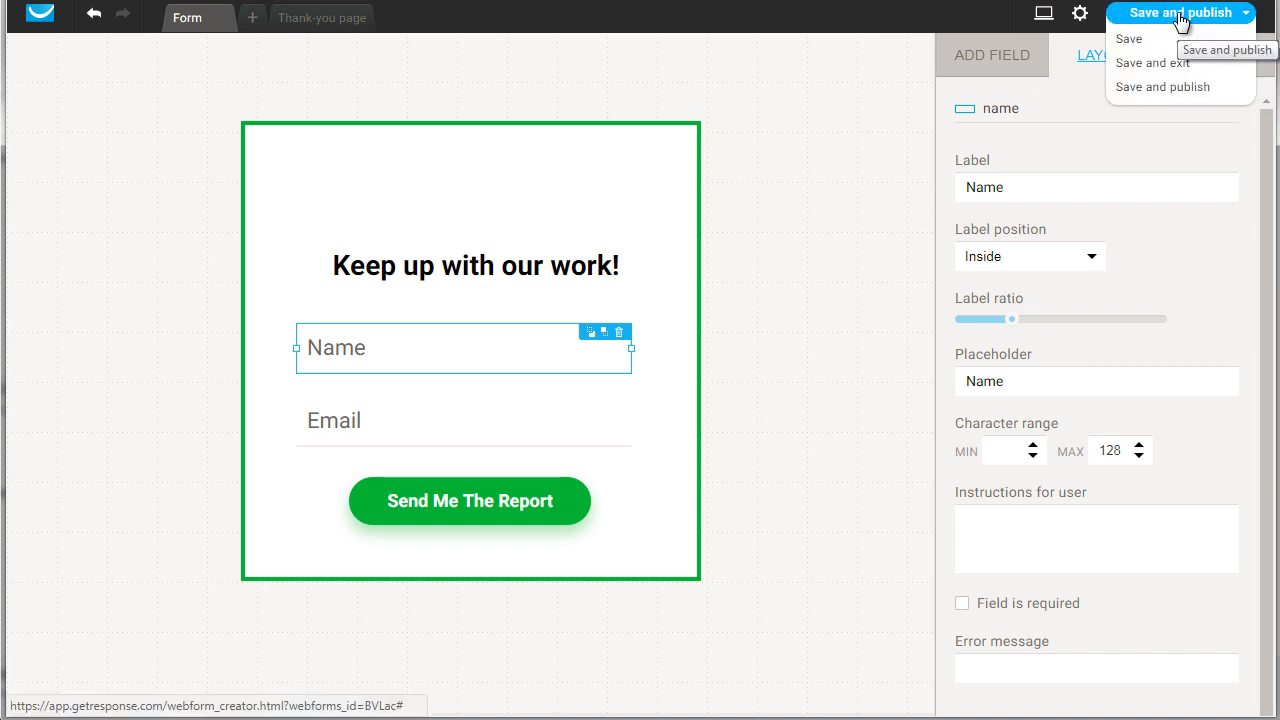
left_click(1180, 18)
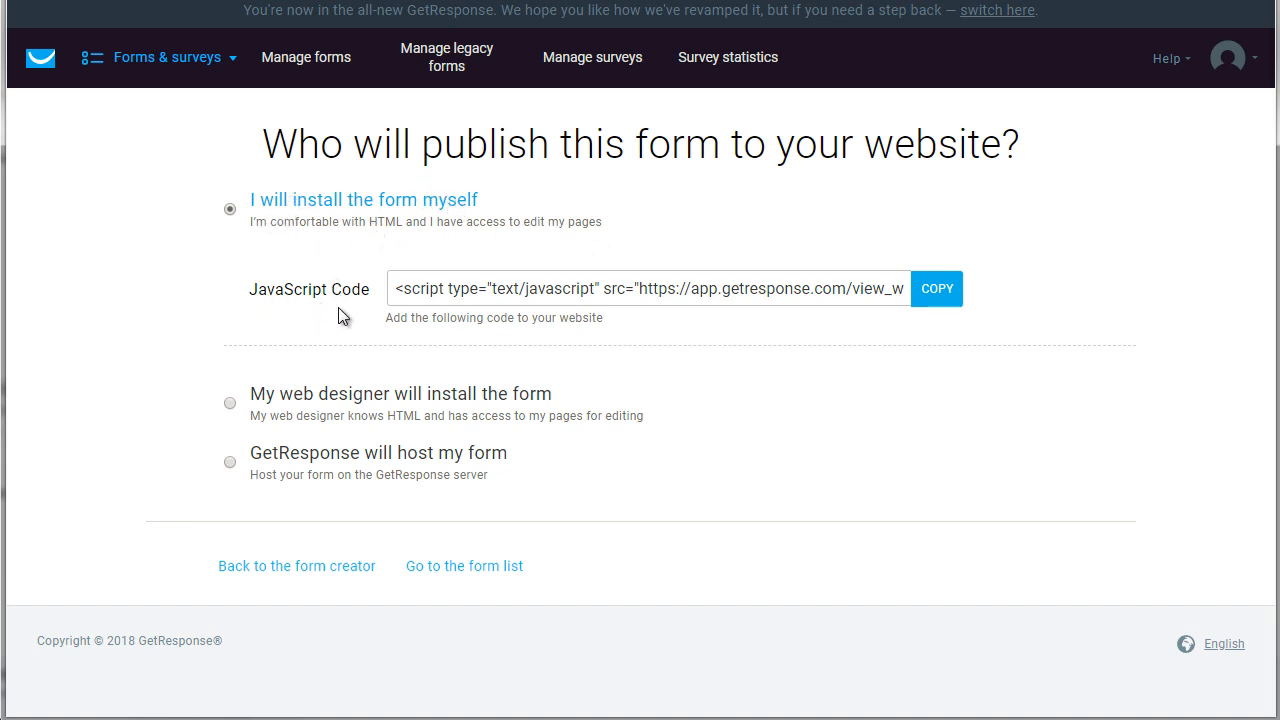
left_click(932, 295)
left_click(932, 295)
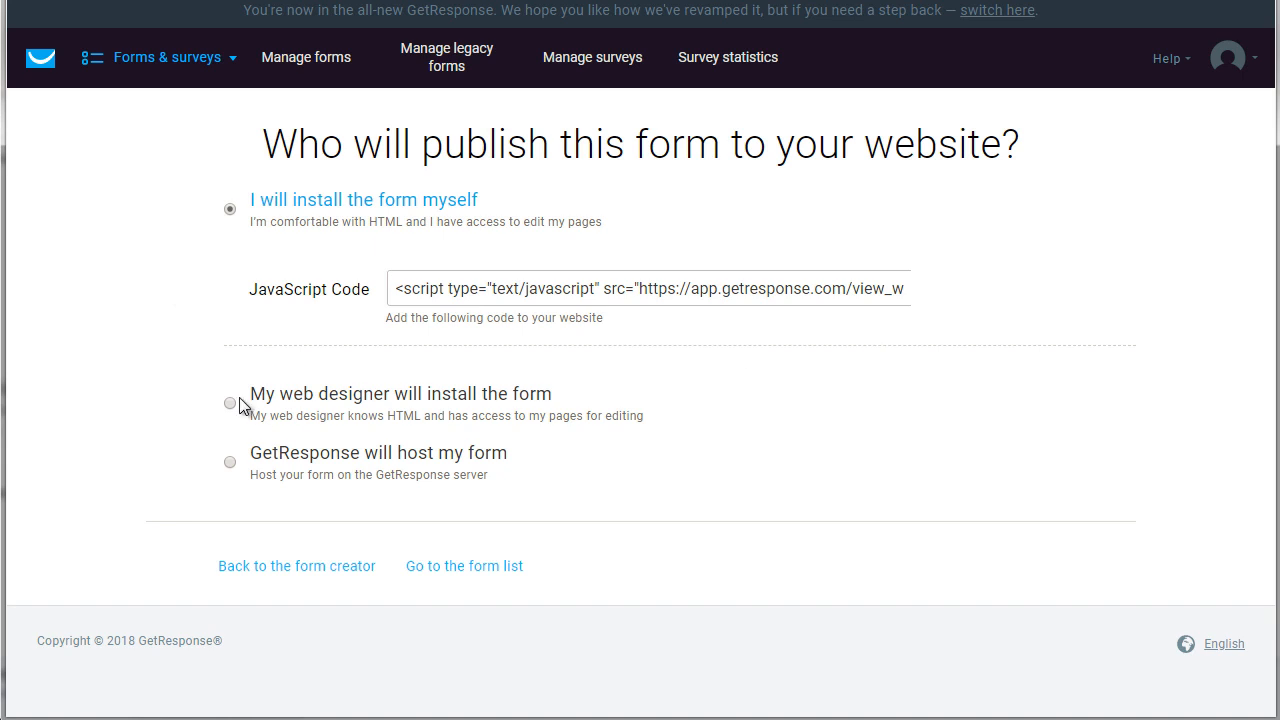
Step: Choose to have GetResponse host the form and copy the form link
left_click(238, 466)
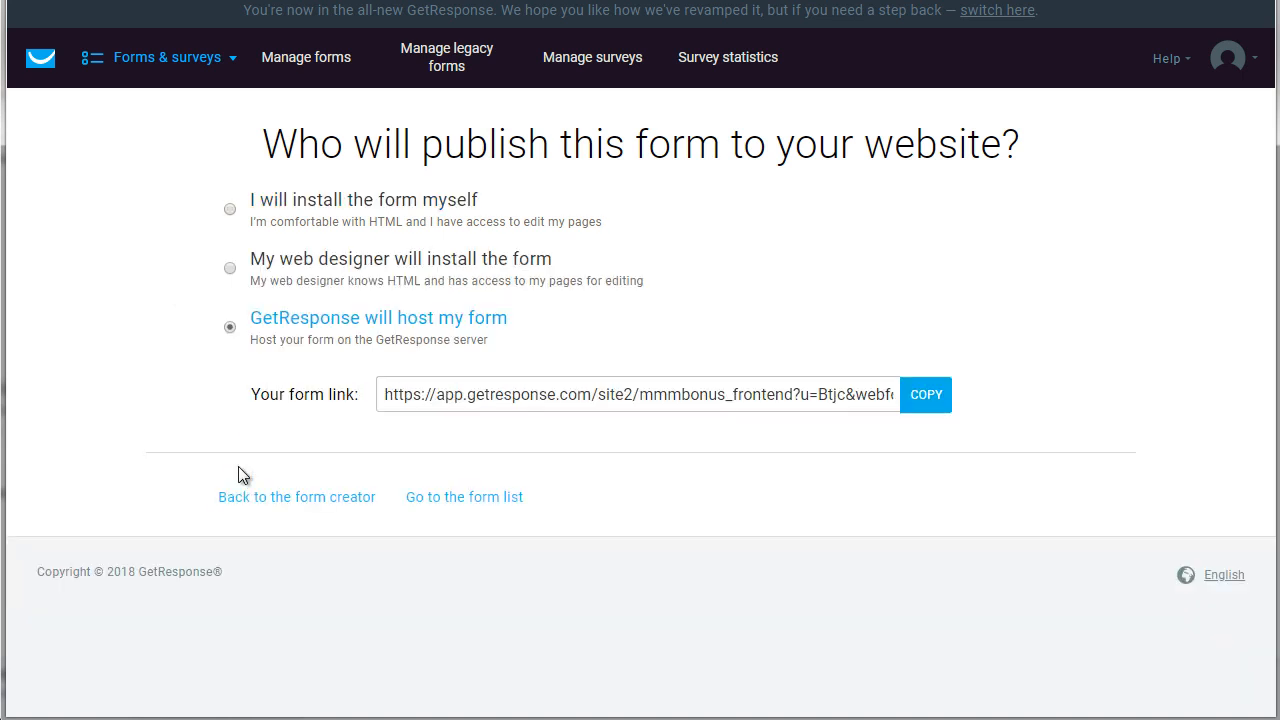
left_click(931, 402)
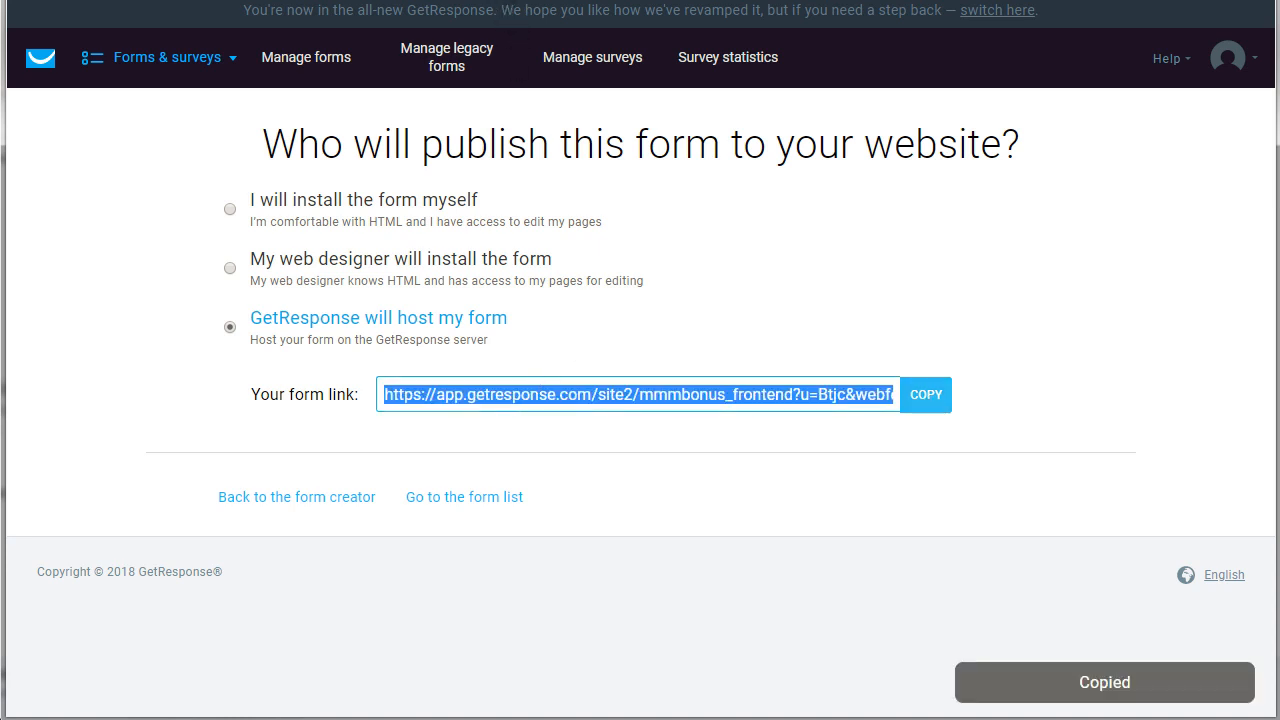